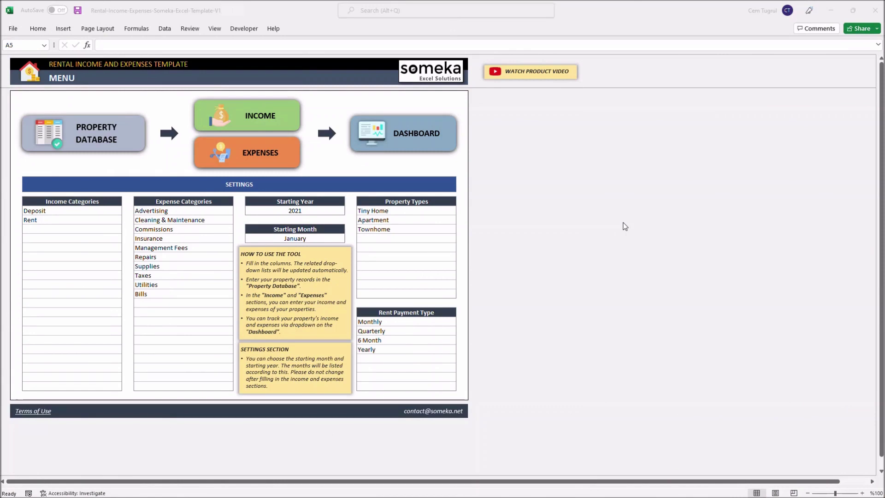
Preview the Property Database, Income, Expenses and Dashboard sheets, returning to the menu after each
left_click(101, 141)
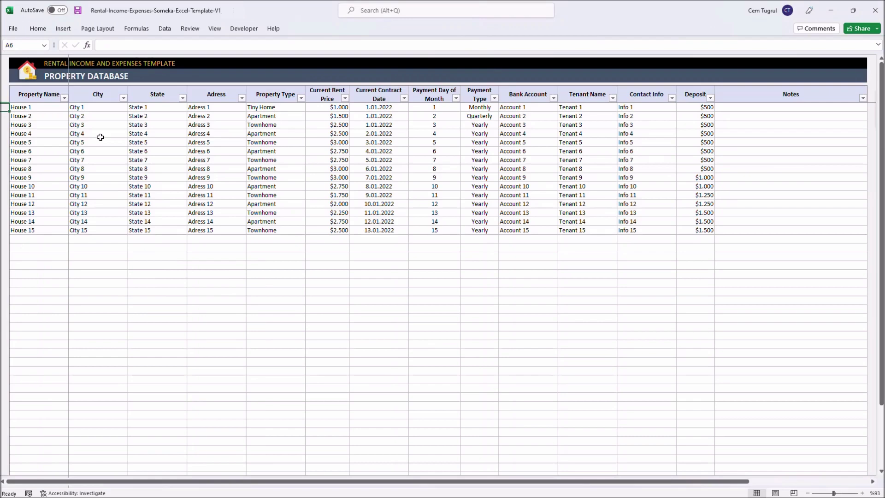
left_click(479, 64)
left_click(270, 113)
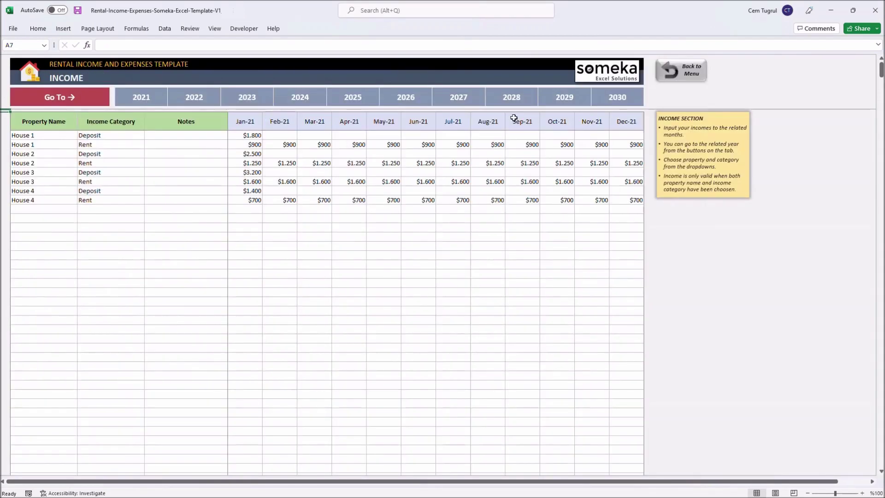
left_click(681, 70)
left_click(253, 165)
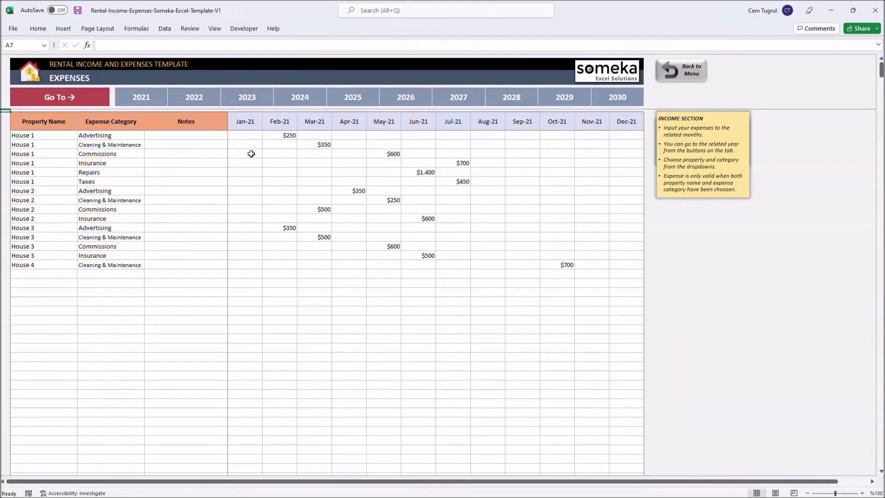
left_click(672, 67)
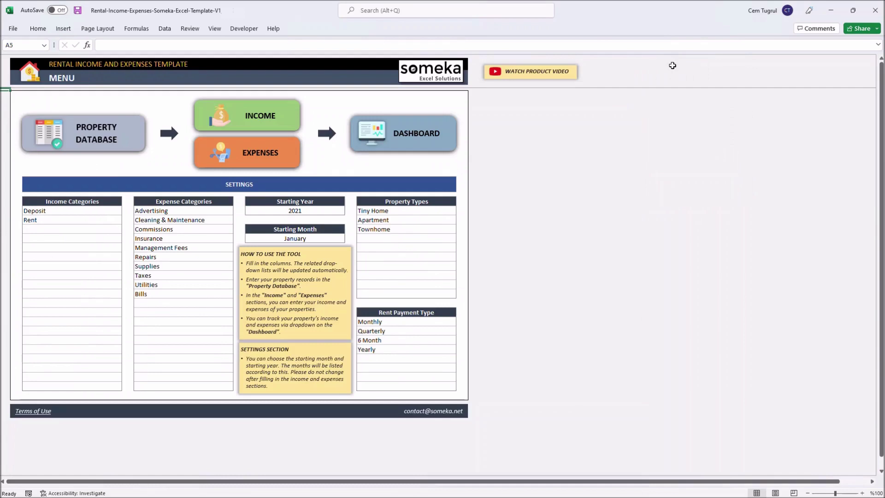
left_click(422, 137)
left_click(607, 75)
In Settings, leave the starting year at 2021 and the starting month at January
left_click(409, 312)
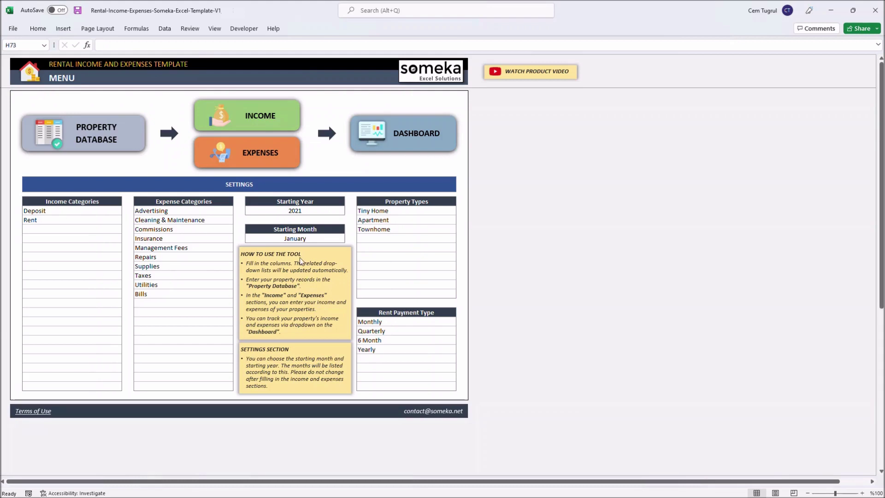
left_click(318, 211)
left_click(351, 211)
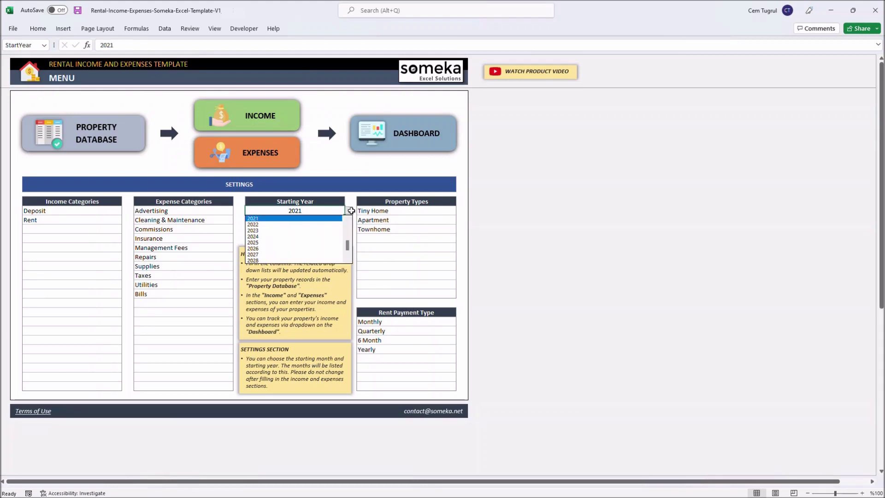
left_click(351, 211)
left_click(295, 238)
left_click(352, 238)
left_click(351, 238)
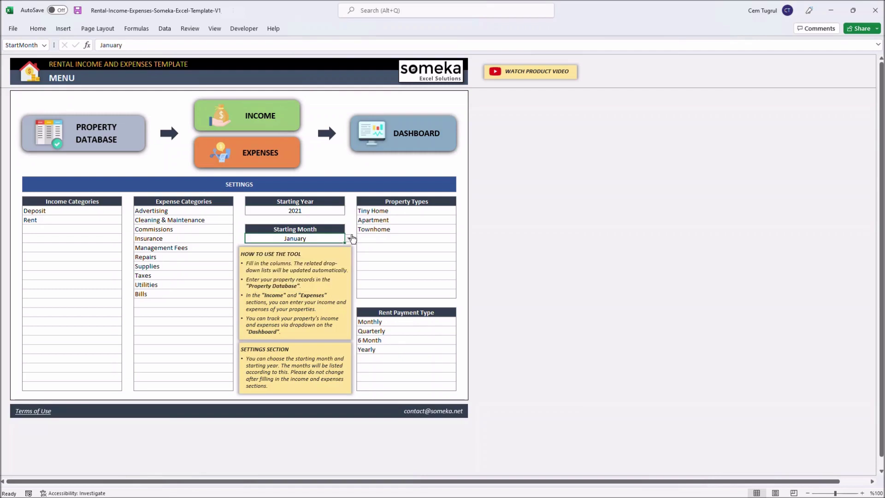
Add Airbnb Rent, Renovation and Condo to the category lists, then go to the Property Database
left_click(79, 230)
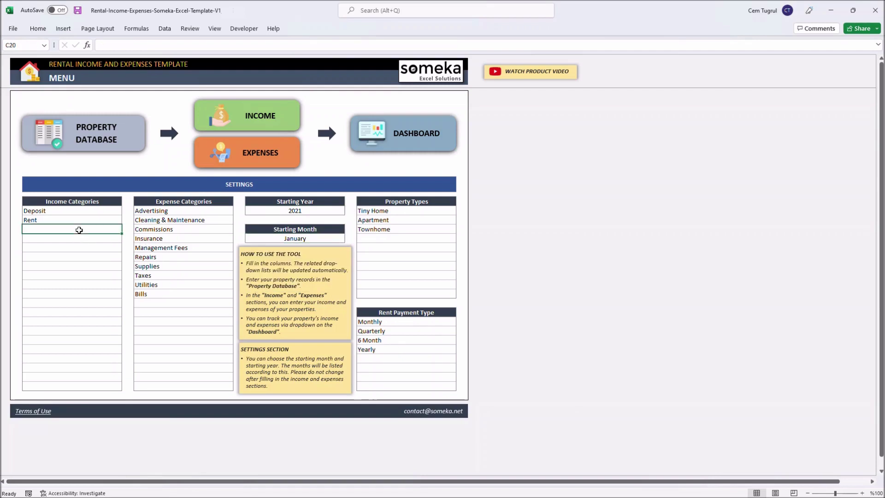
type("Airbnb Rent")
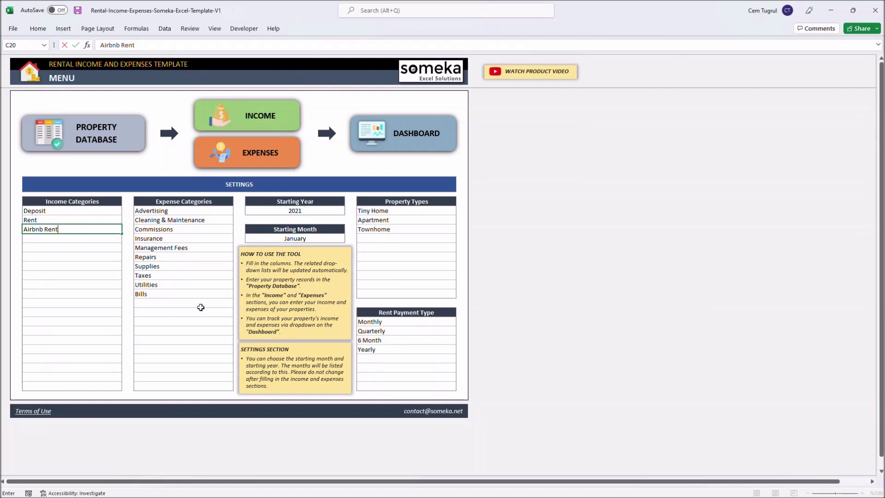
left_click(201, 305)
type("Renovat")
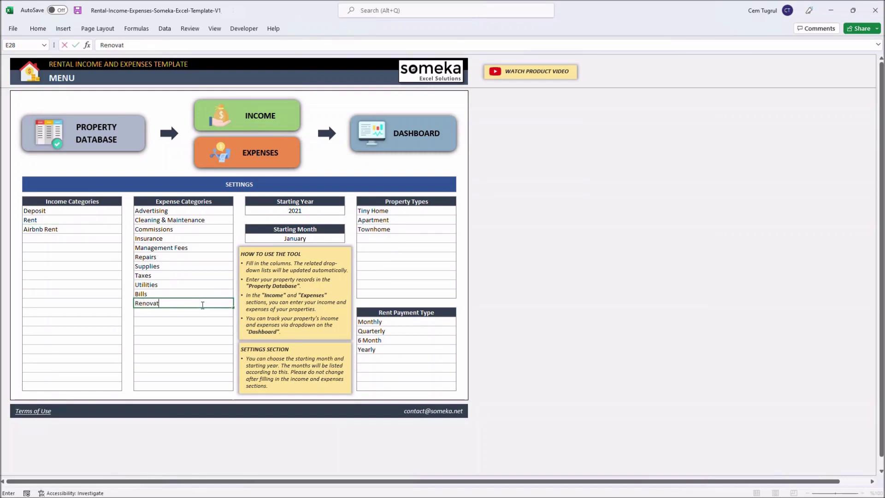
type("ion")
left_click(382, 239)
type("Condo")
left_click(405, 267)
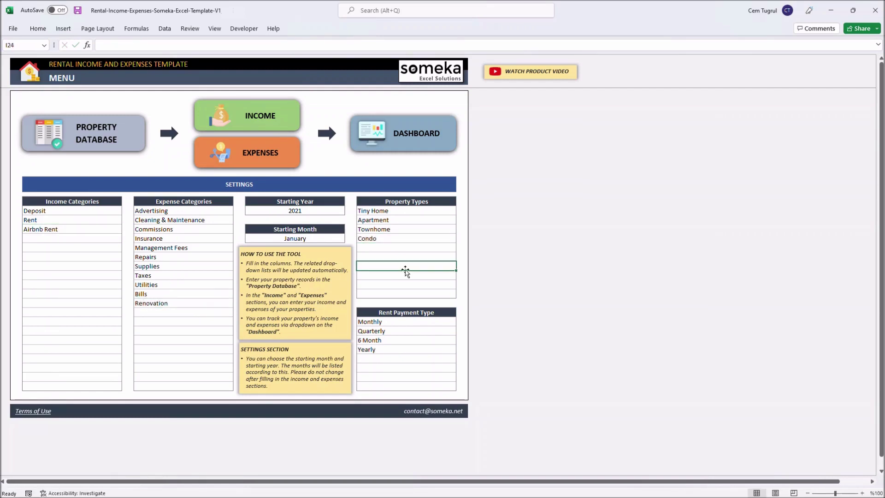
left_click(113, 138)
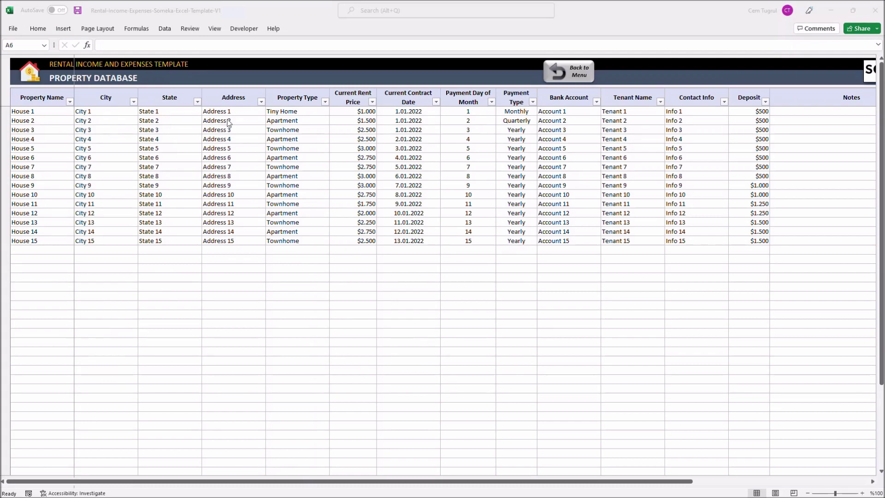
left_click(320, 132)
left_click(334, 130)
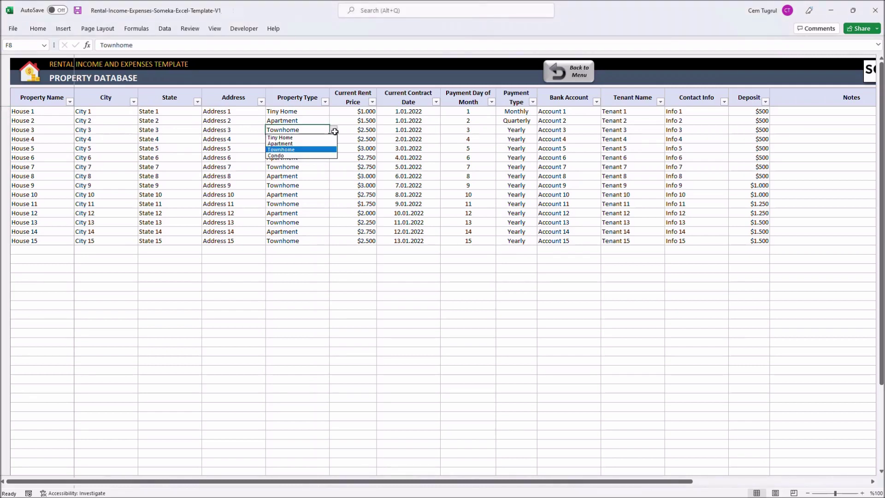
left_click(335, 132)
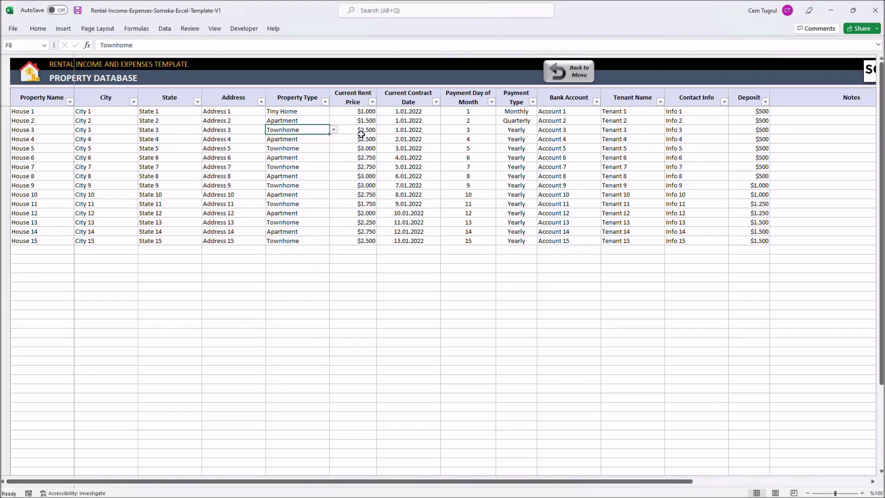
left_click(480, 140)
left_click(517, 140)
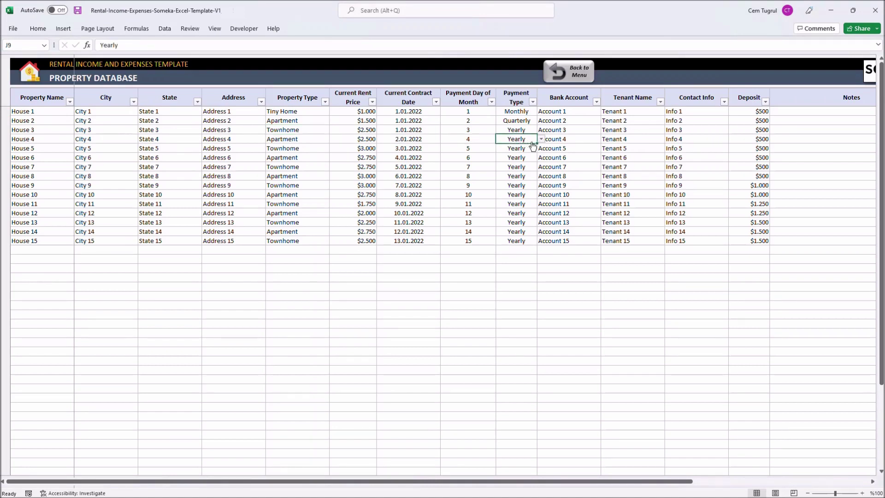
left_click(541, 140)
left_click(541, 140)
Start a House 16 row with City 16, State 16 and Address 16
left_click(47, 252)
type("House 16")
left_click(84, 250)
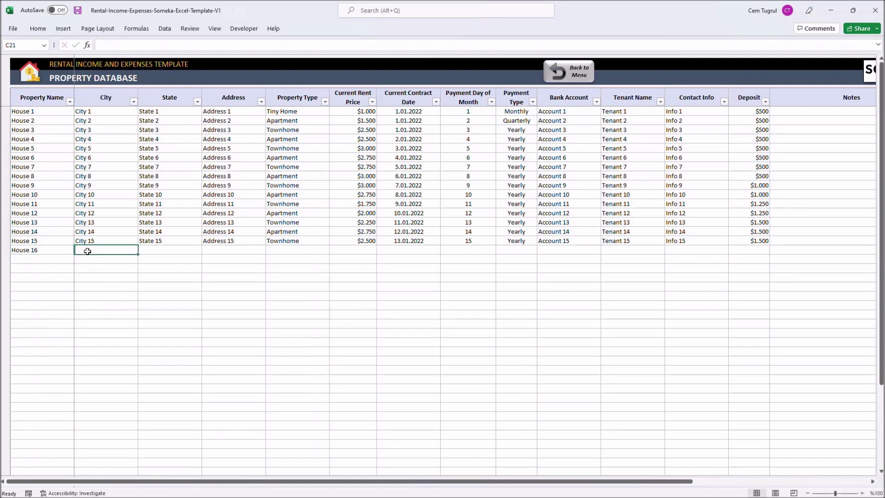
type("City 16")
key("Tab")
type("State 16")
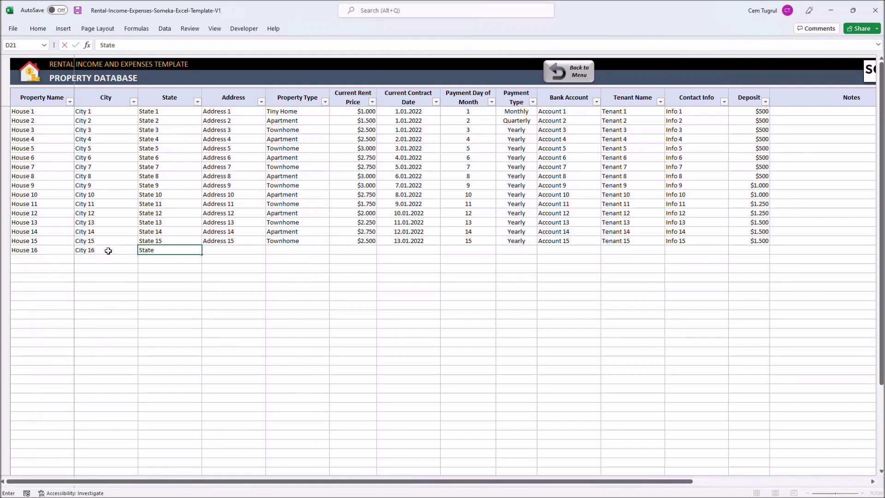
key("Tab")
type("Address 16")
key("Tab")
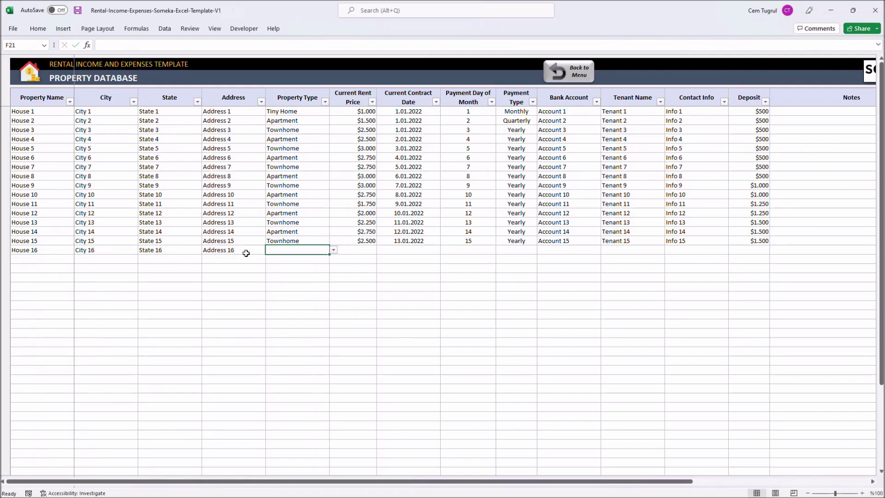
Make House 16 a Condo with $3.500 rent, contract date 18.01.2022 and payment day 1
left_click(336, 249)
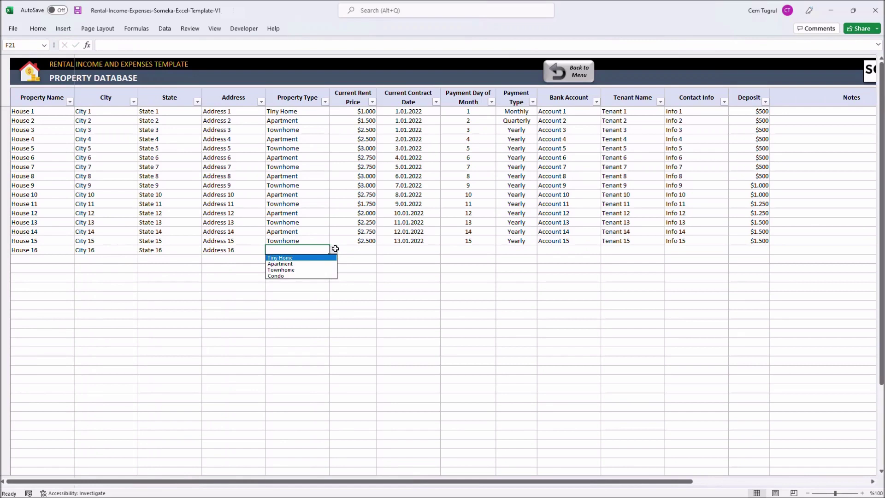
left_click(286, 276)
left_click(369, 249)
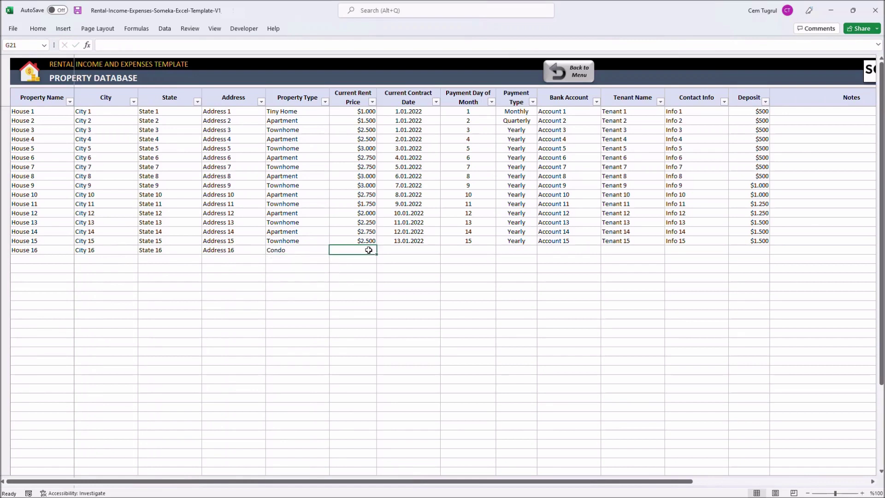
type("3.5")
type("00")
key("Tab")
type("1")
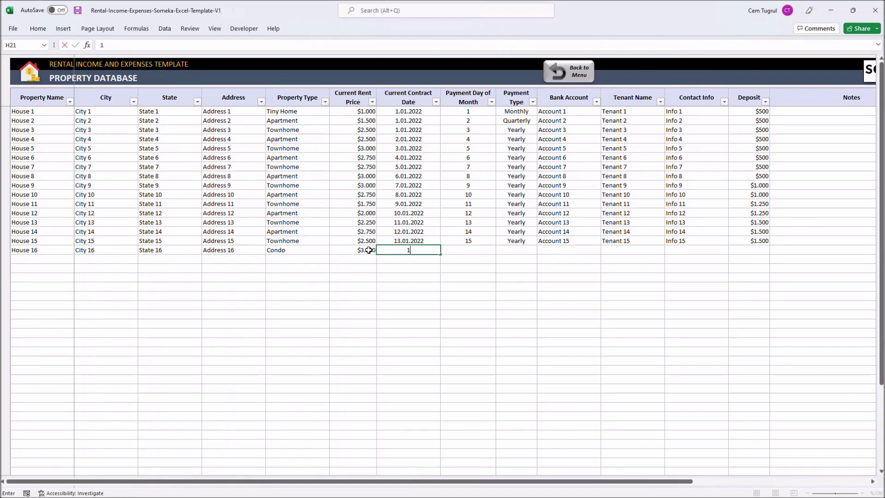
type("8.01.29")
type("22")
left_click(470, 250)
type("1")
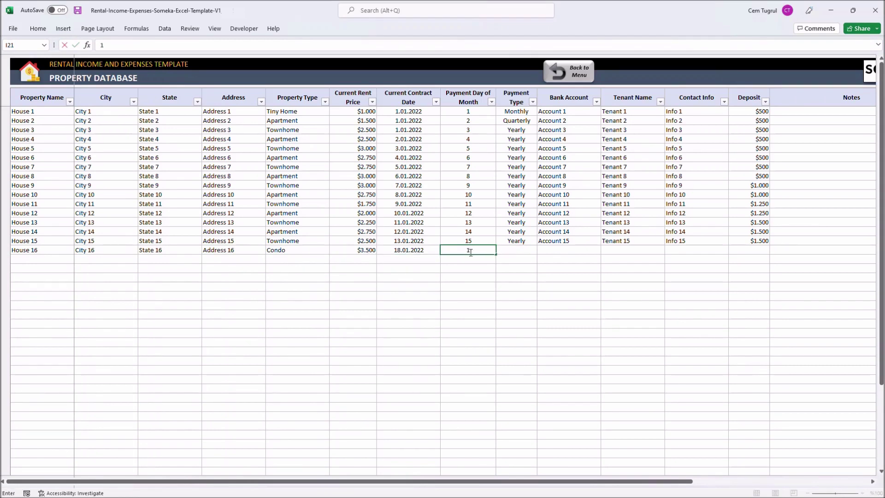
left_click(516, 251)
Finish House 16 with Monthly payment, Account 16, Tenant 16, Info 16 and a $3.500 deposit, then open Income
left_click(540, 250)
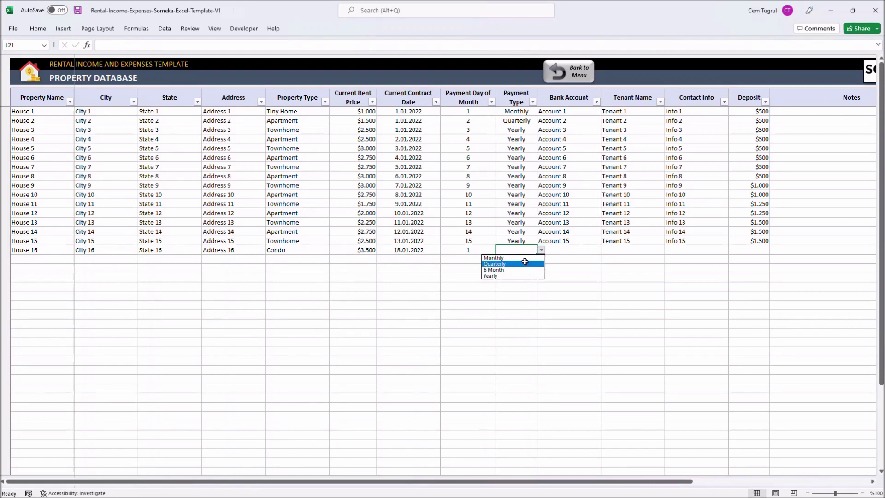
left_click(502, 257)
left_click(564, 248)
type("Account")
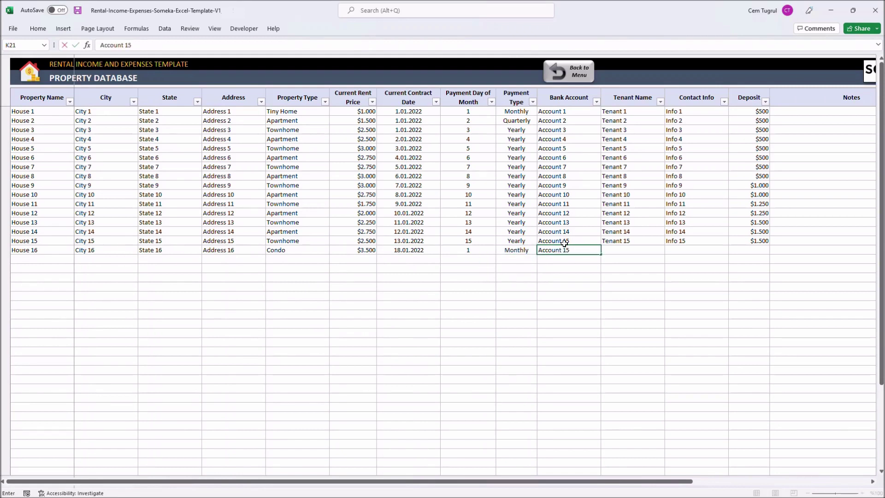
type(" 16")
key("Tab")
type("Tenant 16")
key("Tab")
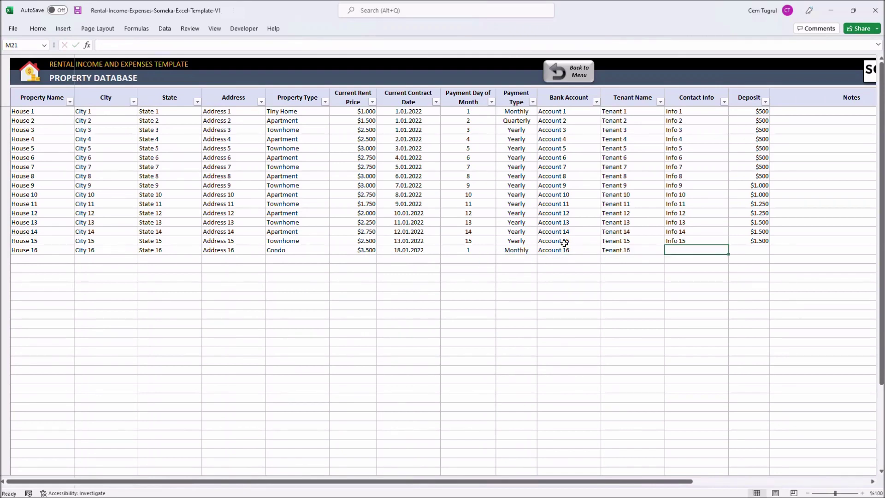
type("Info 16")
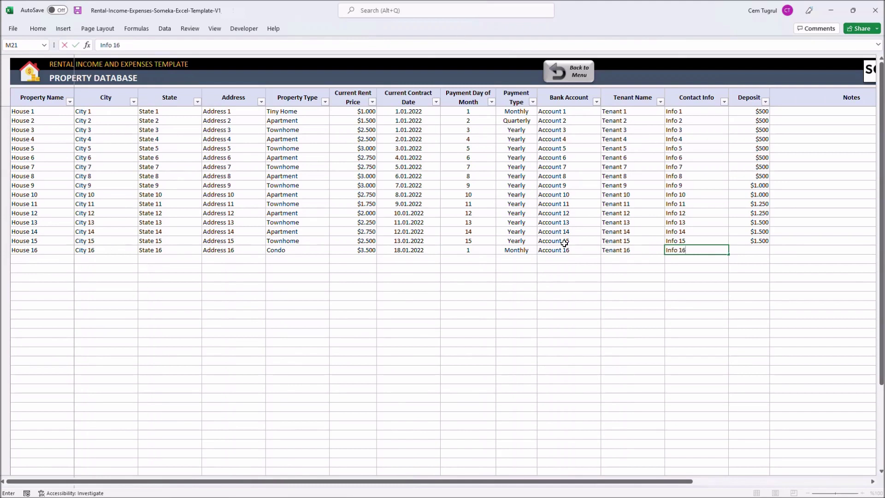
key("Tab")
type("3500")
key("Tab")
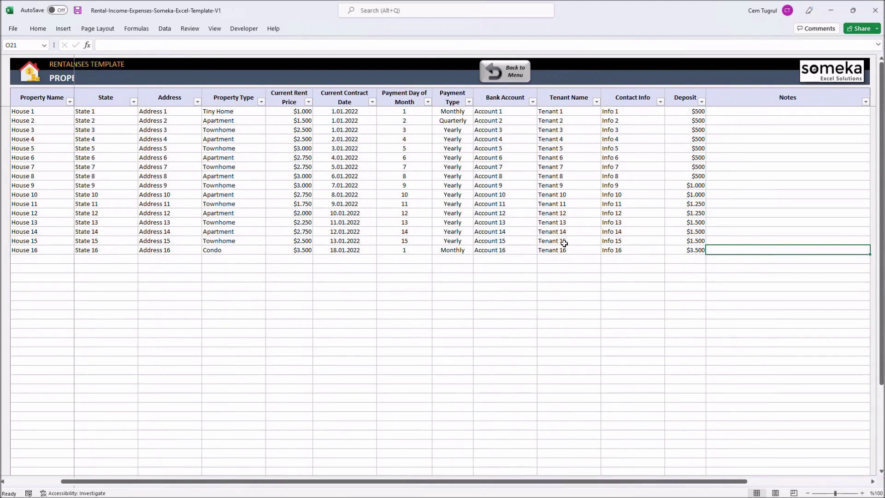
left_click(503, 78)
left_click(270, 115)
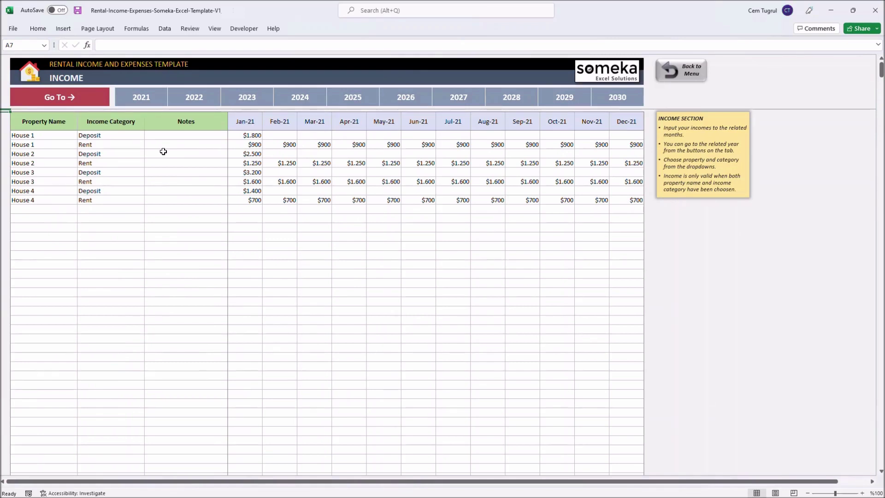
Check House 4's income category list, leaving it set to Deposit
left_click(116, 191)
left_click(149, 191)
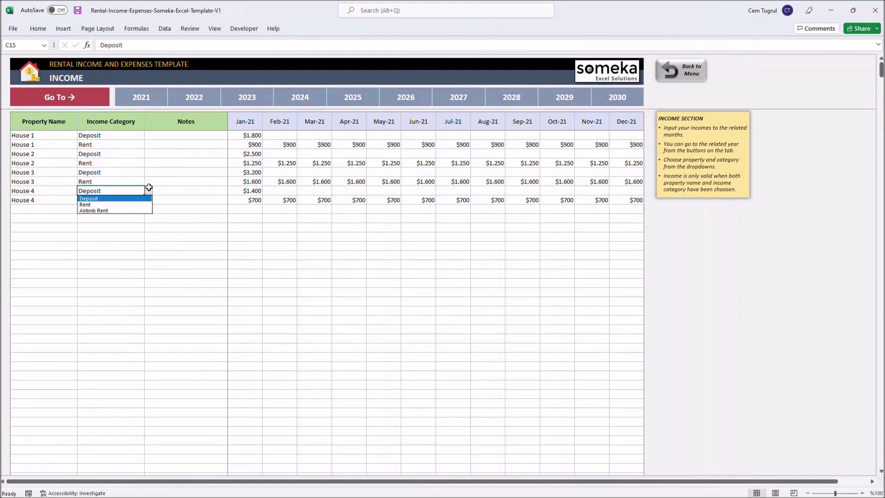
left_click(149, 188)
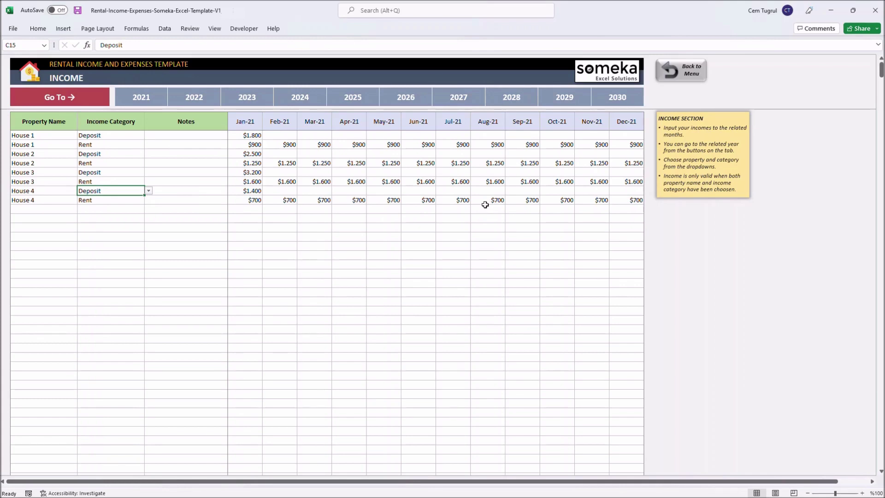
Jump through the 2023 and 2024 sections and settle on the 2022 income section
left_click(249, 98)
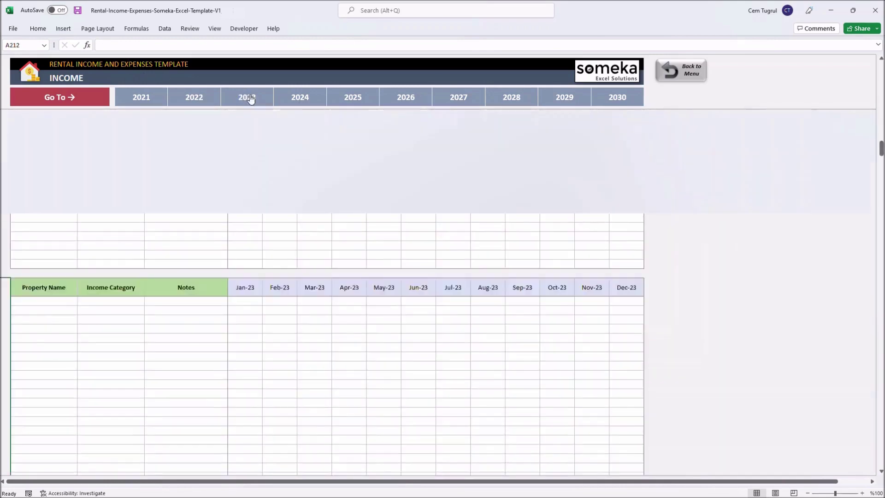
left_click(301, 98)
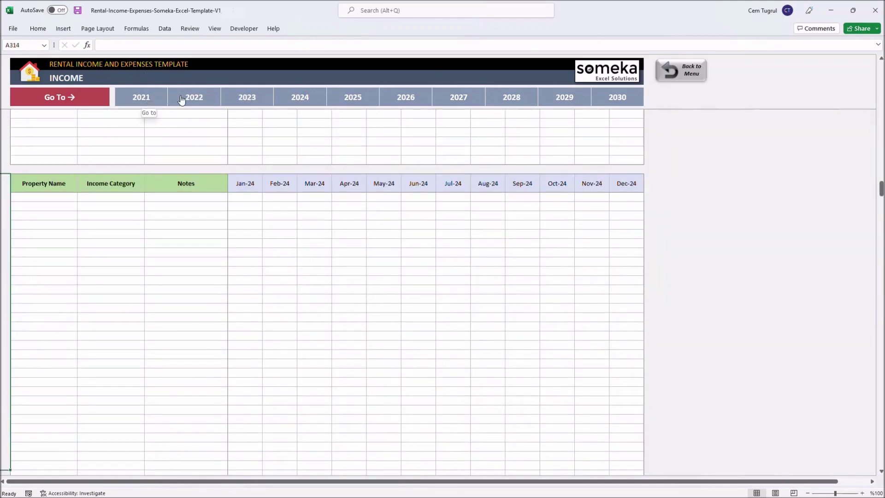
left_click(182, 99)
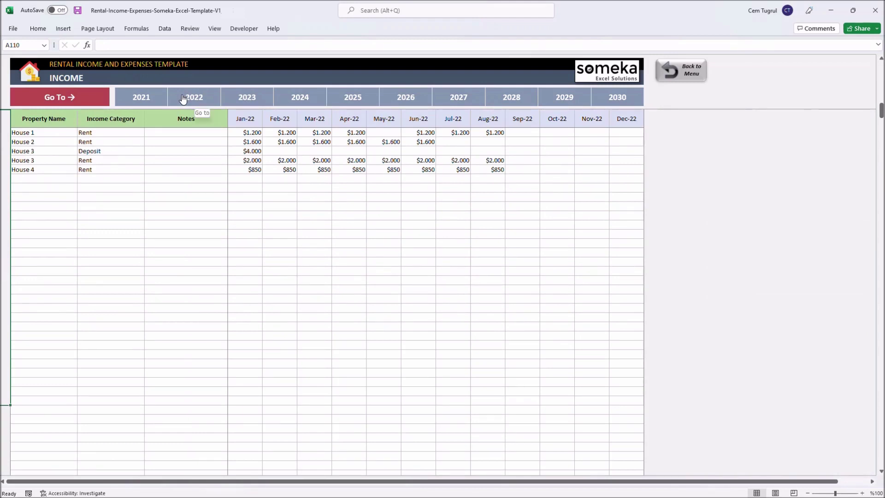
Add a new 2022 income row for House 16 with category Airbnb Rent
left_click(61, 180)
left_click(81, 179)
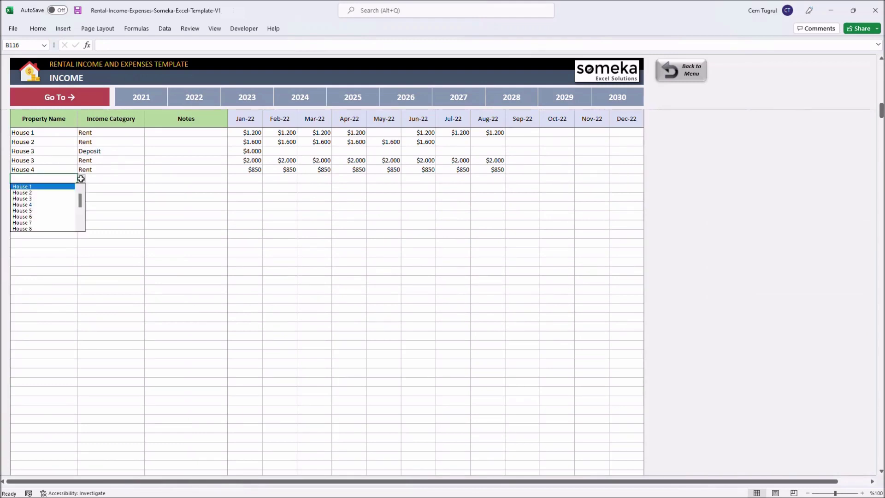
left_click_drag(81, 197, 79, 222)
left_click(39, 229)
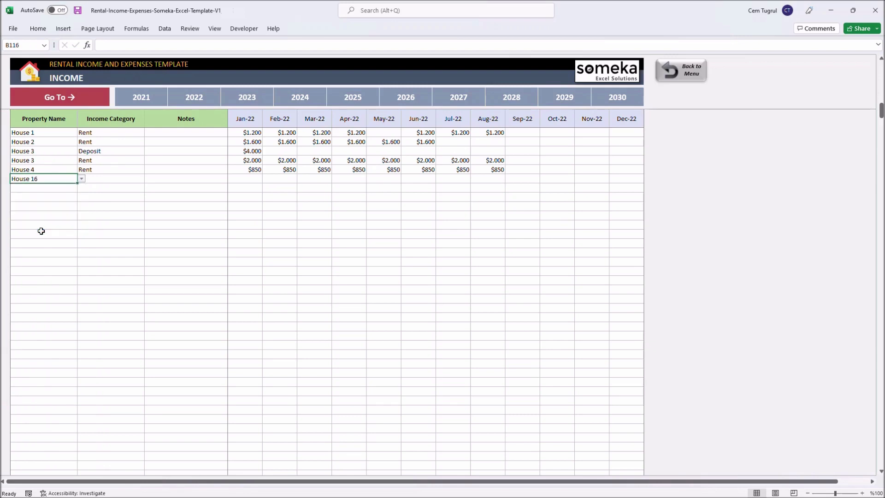
left_click(111, 179)
left_click(148, 179)
left_click(99, 199)
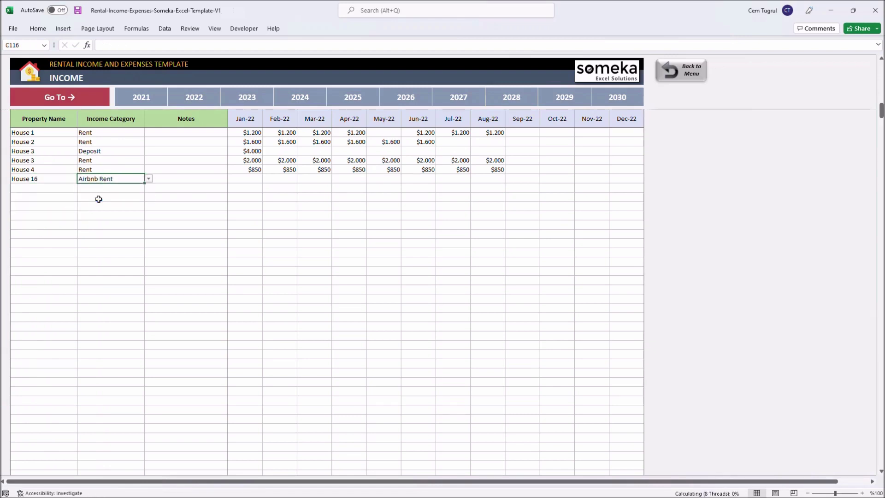
Enter House 16's first 2022 Airbnb amounts: 1200, 1200 and 1250
left_click(249, 179)
type("1200")
key("Right")
key("Right")
key("Right")
key("Right")
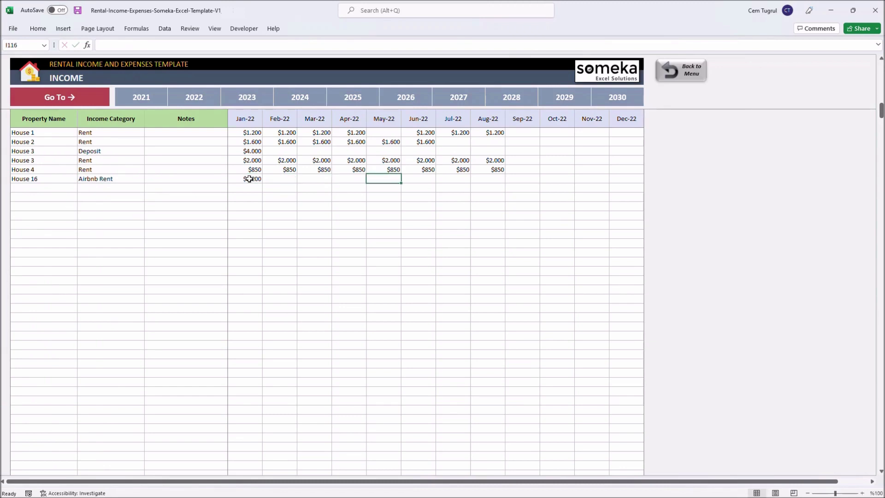
type("1200")
key("Right")
key("Right")
key("Right")
key("Right")
key("Right")
type("1")
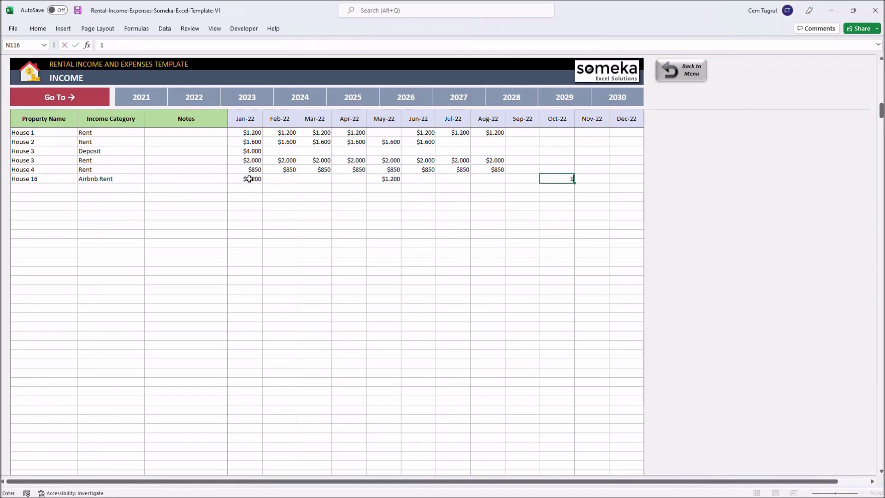
type("8250")
key("Return")
Enter $1.100 for September, $1.200 for November and $1.470 for December, then open Expenses
left_click(514, 177)
type("1")
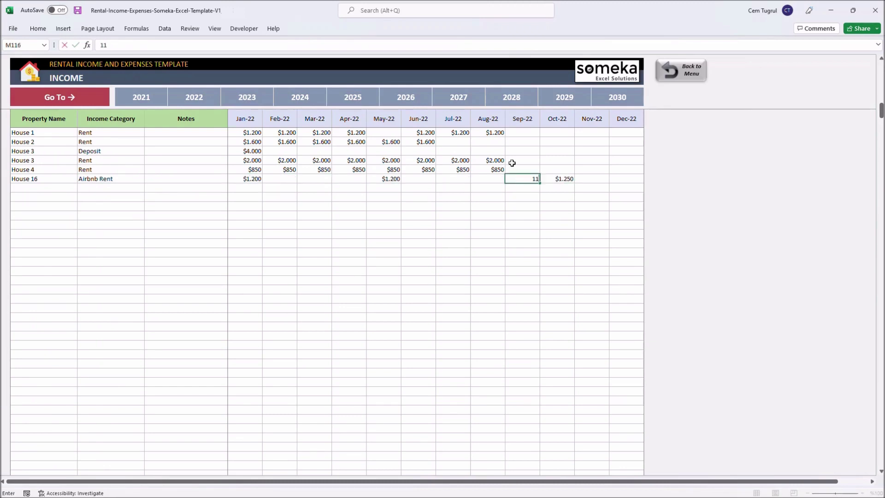
type(".100")
key("Return")
left_click(592, 179)
type("1200")
left_click(619, 178)
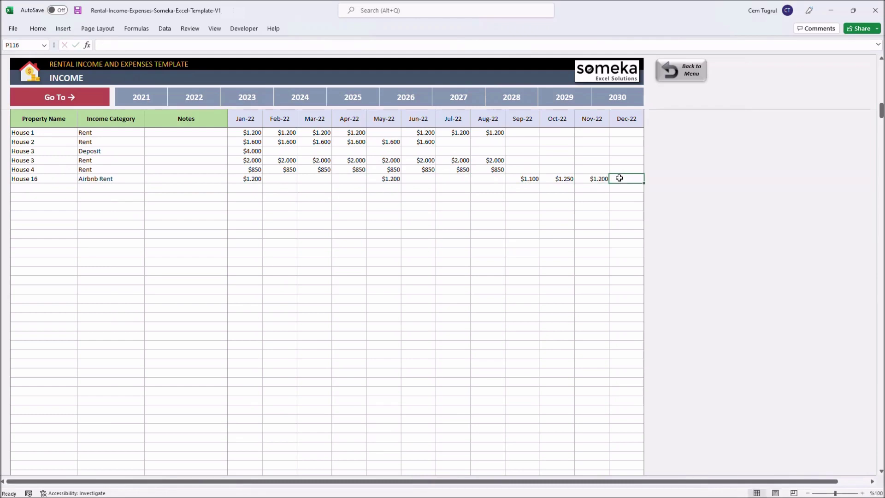
type("1470")
key("Return")
left_click(602, 178)
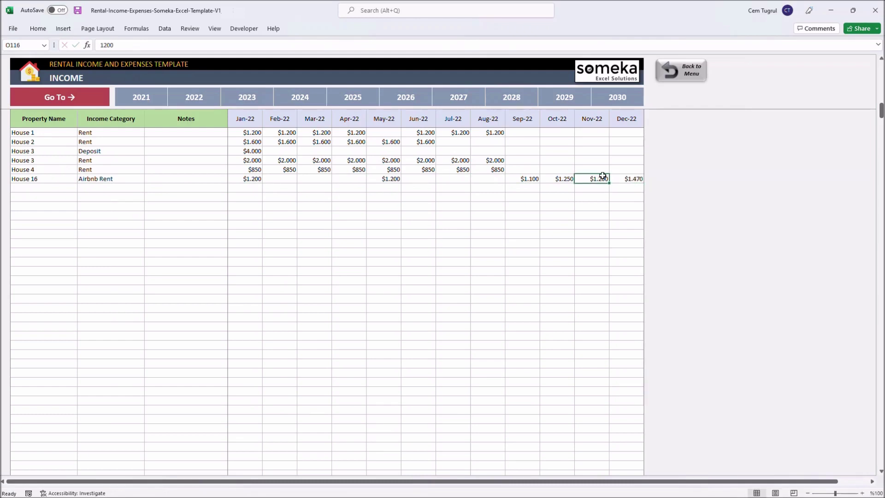
left_click(681, 71)
left_click(257, 158)
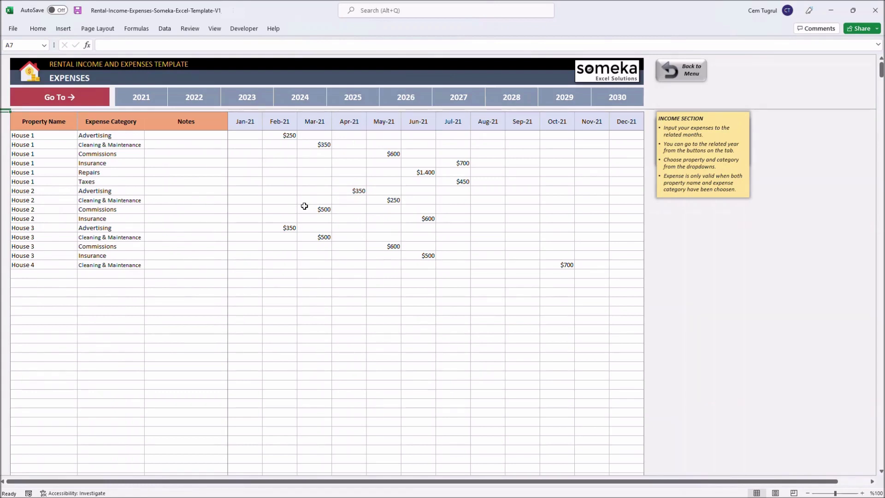
Inspect House 4's property and expense category lists without changing them
left_click(65, 265)
left_click(81, 265)
left_click(116, 267)
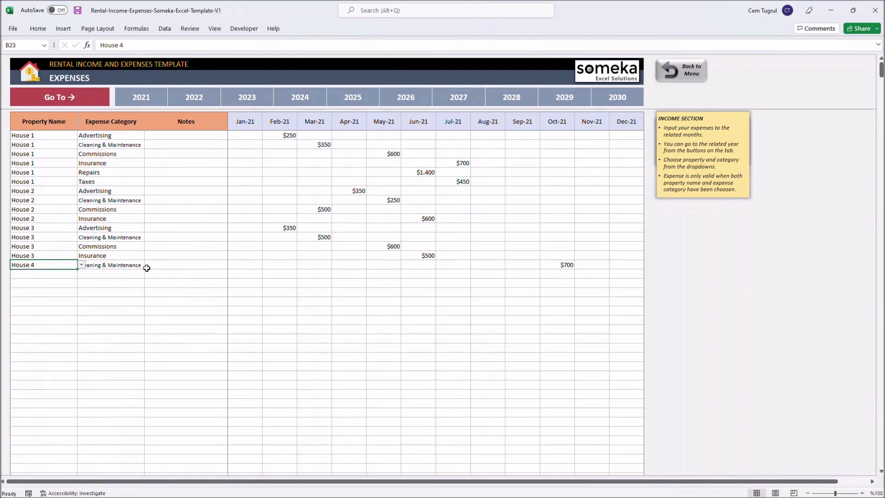
left_click(150, 265)
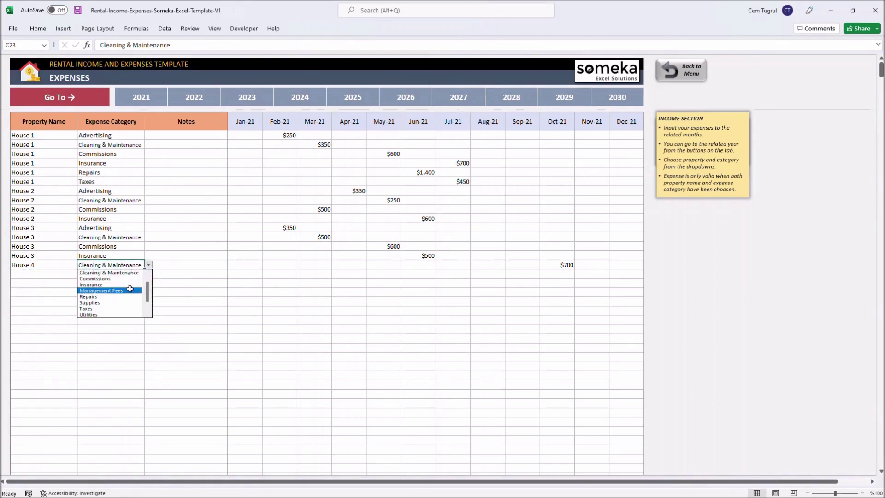
mouse_move(147, 291)
left_mouse_down()
mouse_move(148, 299)
mouse_move(146, 278)
left_mouse_up()
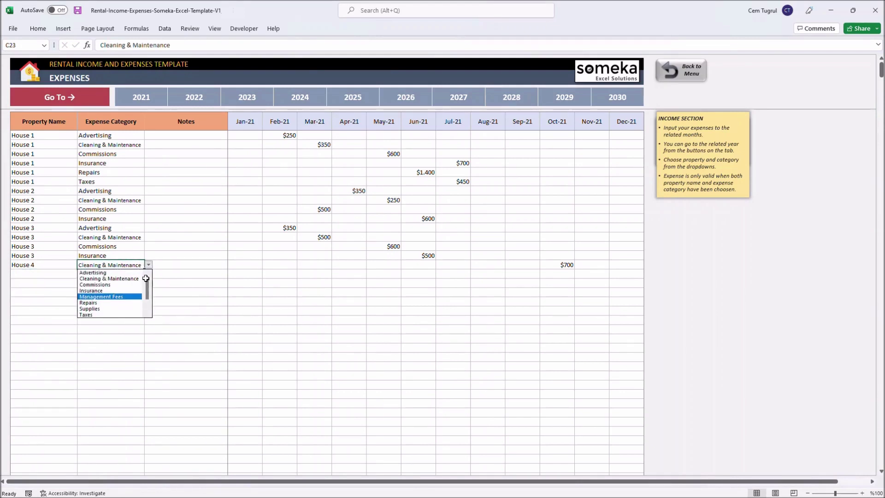
left_click(179, 264)
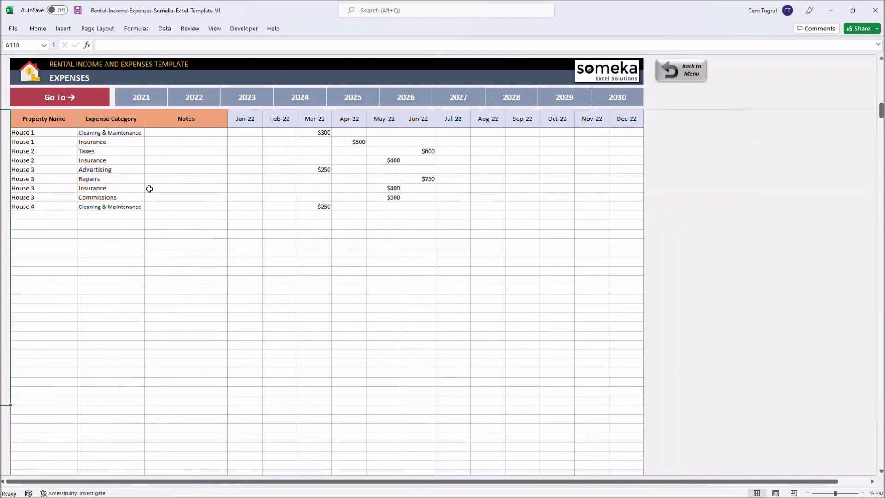
Add a new 2022 expense row for House 16 with category Renovation
left_click(63, 218)
left_click(81, 216)
left_click_drag(84, 234, 81, 264)
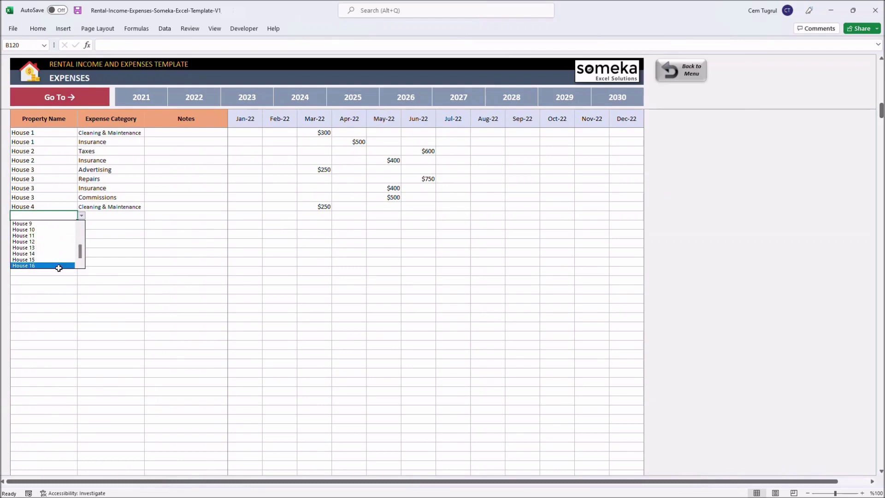
left_click(69, 266)
left_click(130, 215)
left_click(148, 215)
left_click(99, 254)
Enter $1.900 for Feb-22 and $600 for May-22, then return to the menu
left_click(280, 216)
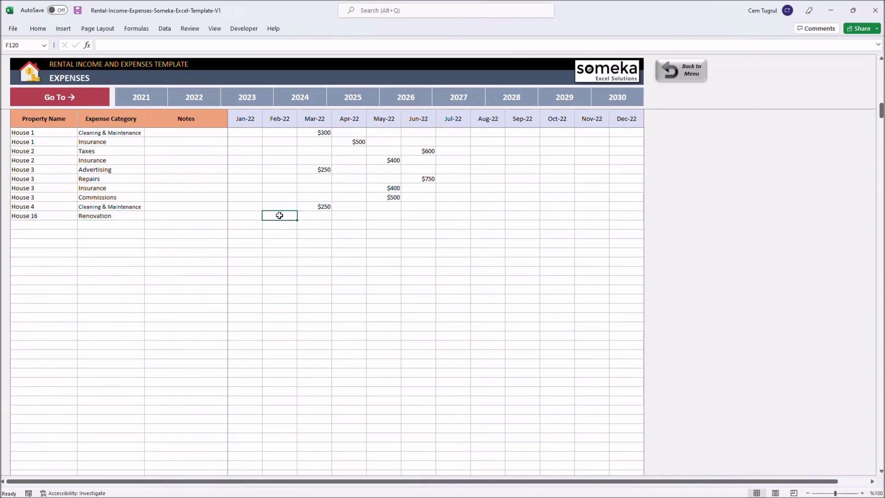
type("1900")
left_click(389, 215)
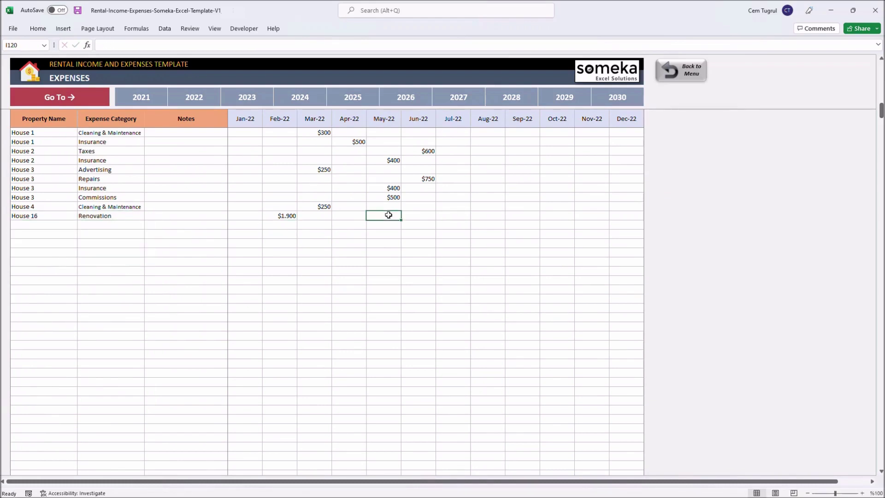
left_click(526, 215)
left_click(678, 72)
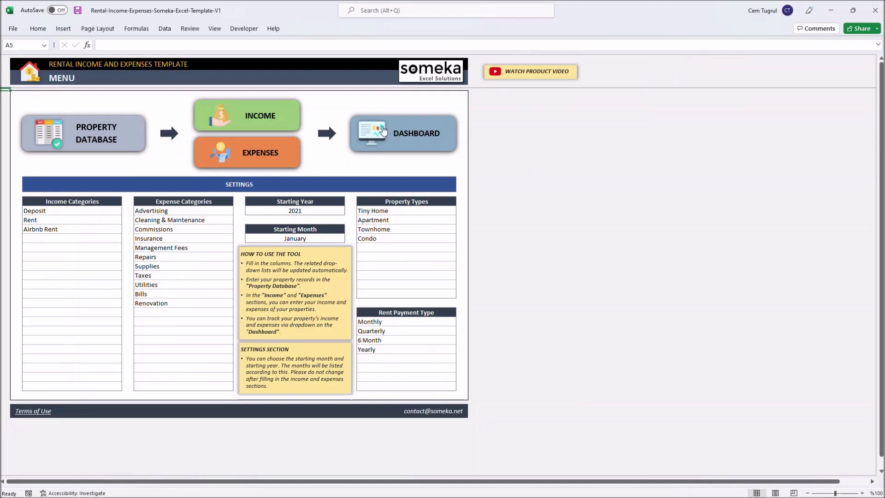
Open the Dashboard to review the balance charts, Renovation expenses and $91.050 net profit
left_click(418, 130)
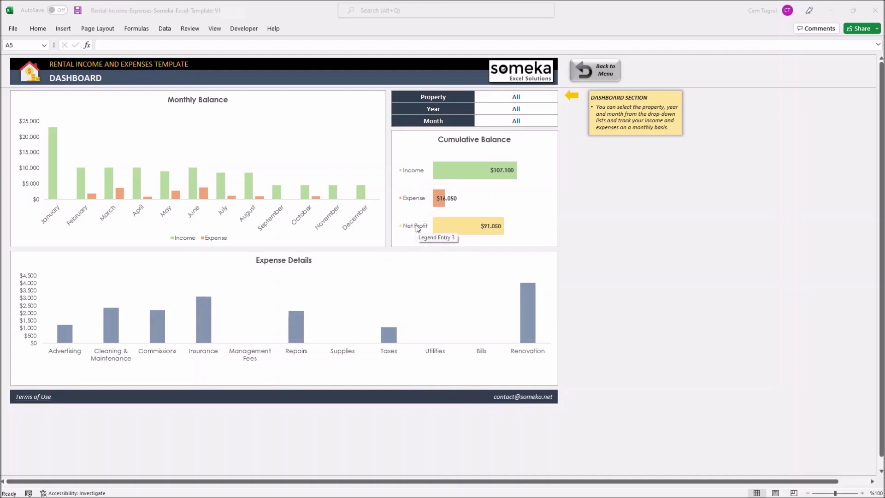
left_click(562, 97)
left_click(517, 119)
left_click(562, 98)
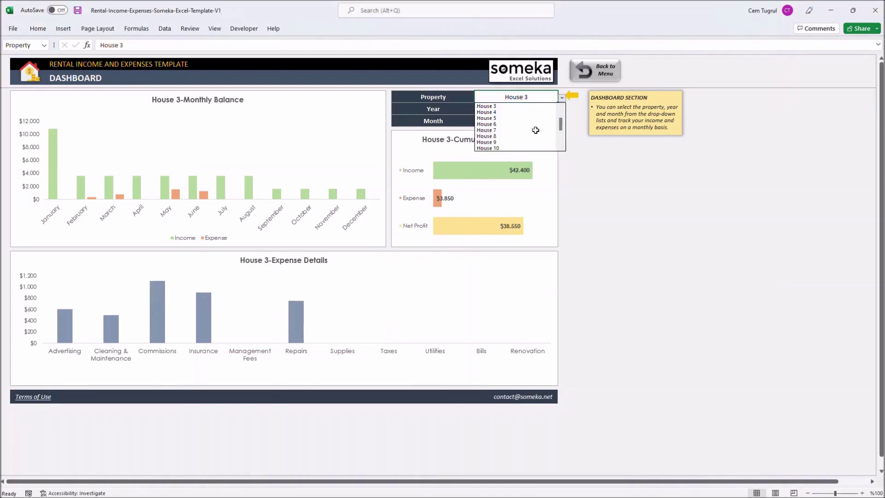
left_click(517, 137)
left_click(562, 98)
left_click(516, 107)
left_click(562, 98)
left_click(517, 101)
left_click(516, 109)
left_click(562, 110)
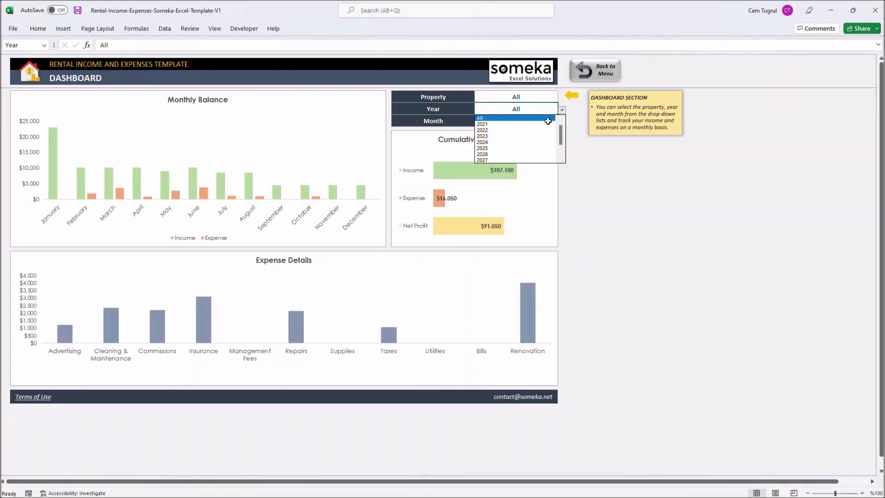
left_click(516, 139)
left_click(562, 110)
left_click(539, 120)
left_click(539, 121)
left_click(562, 122)
left_click(516, 140)
left_click(562, 121)
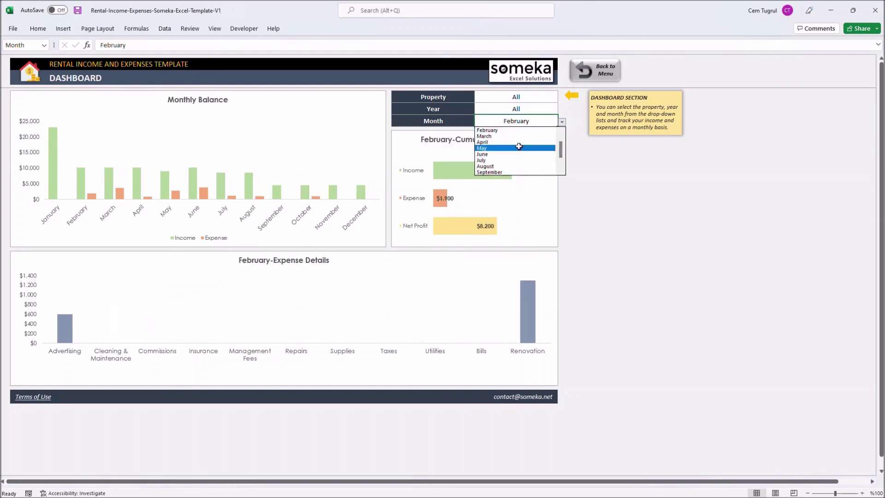
left_click(516, 158)
left_click(562, 121)
left_click(516, 128)
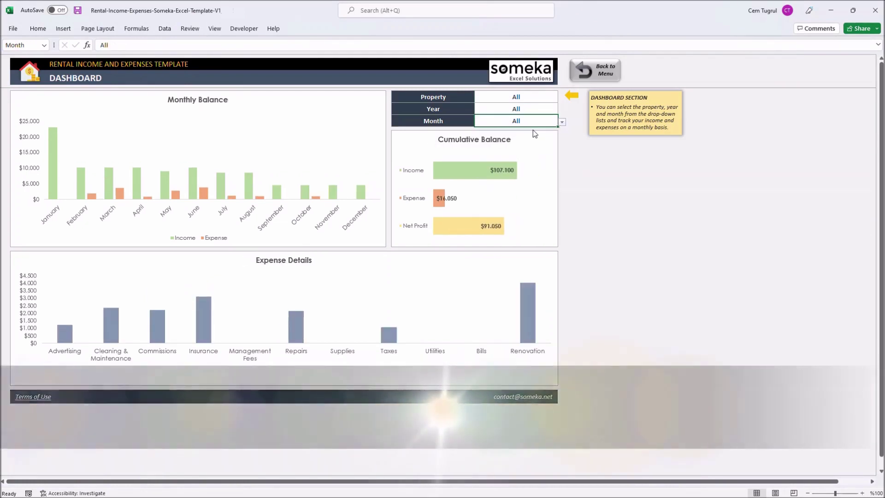